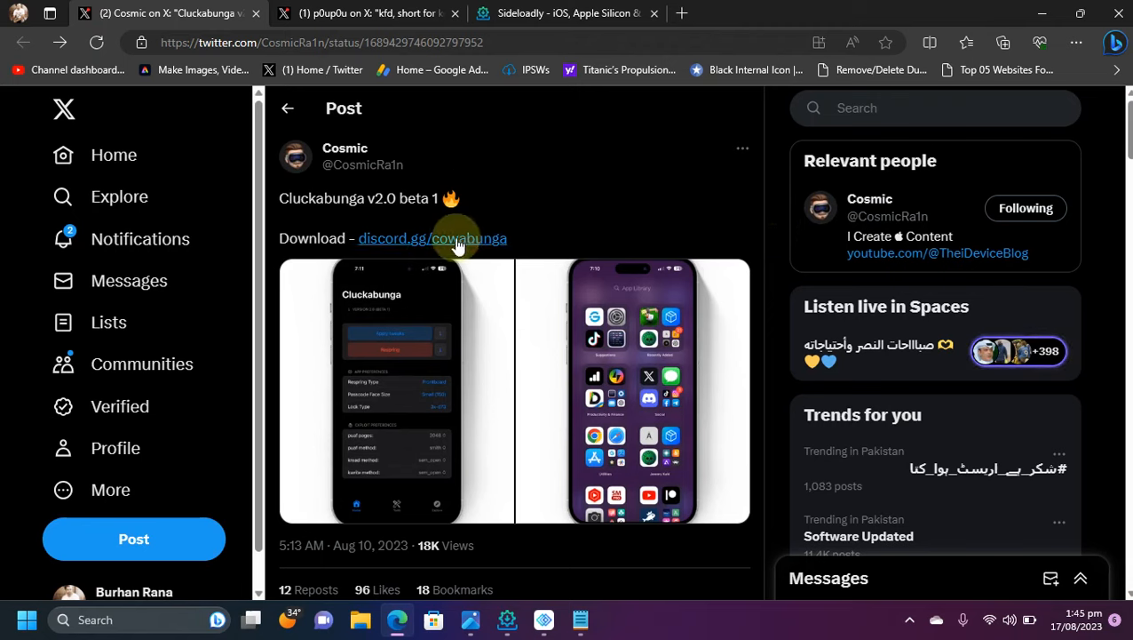
# Switch to the browser tab with the p0up0u post explaining what kfd is
pyautogui.hotkey('ctrl', 'Tab')
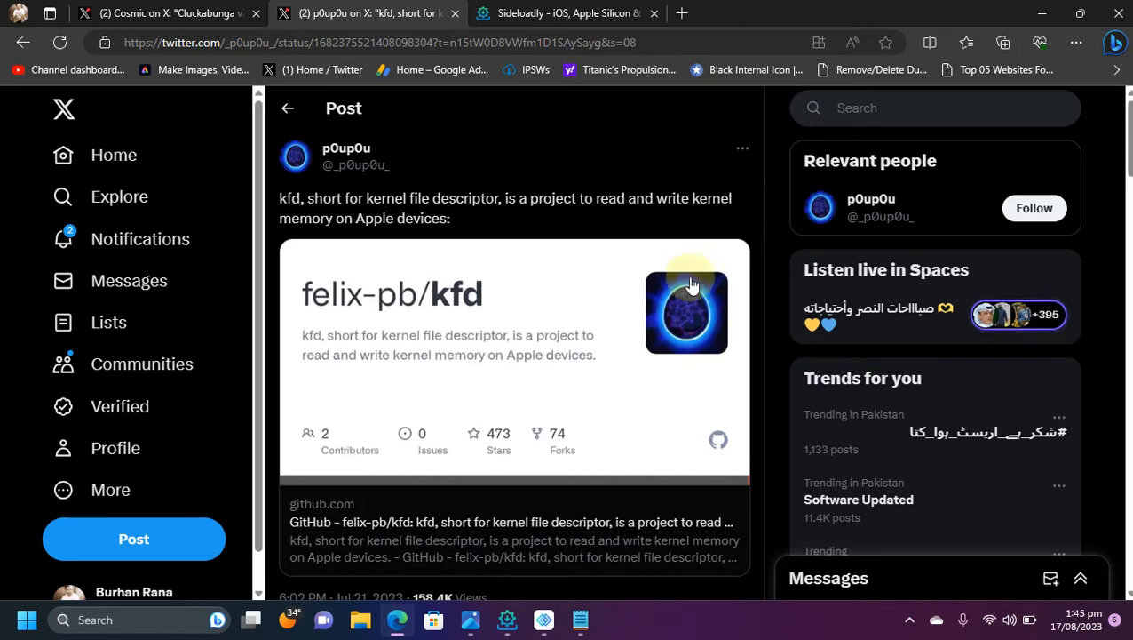
# Bring up cluckabunga.txt in Notepad and walk the caret along the A12 device and iOS 16.2-16.6b1 lines
pyautogui.hotkey('alt', 'Tab')
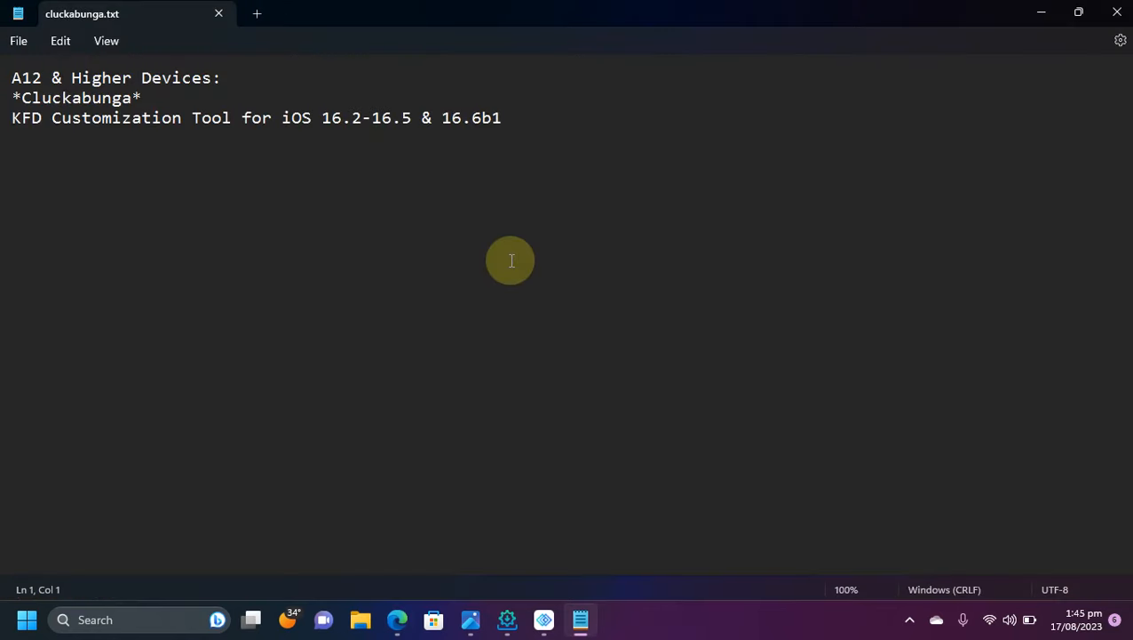
pyautogui.press('Right')
pyautogui.press('Right')
pyautogui.press('Home')
pyautogui.hotkey('ctrl', 'Right')
pyautogui.hotkey('ctrl', 'Right')
pyautogui.hotkey('ctrl', 'Right')
pyautogui.press('Down')
pyautogui.press('Down')
pyautogui.hotkey('ctrl', 'Right')
pyautogui.hotkey('ctrl', 'Right')
pyautogui.hotkey('ctrl', 'Right')
pyautogui.hotkey('ctrl', 'Right')
pyautogui.hotkey('ctrl', 'Right')
pyautogui.press('Right')
pyautogui.press('Right')
pyautogui.press('Right')
pyautogui.press('Right')
pyautogui.press('Right')
pyautogui.press('Right')
pyautogui.press('Right')
pyautogui.press('Right')
pyautogui.press('Right')
pyautogui.press('Right')
pyautogui.press('Right')
pyautogui.press('Right')
pyautogui.press('Right')
pyautogui.press('Right')
pyautogui.press('Right')
pyautogui.press('Right')
pyautogui.press('Right')
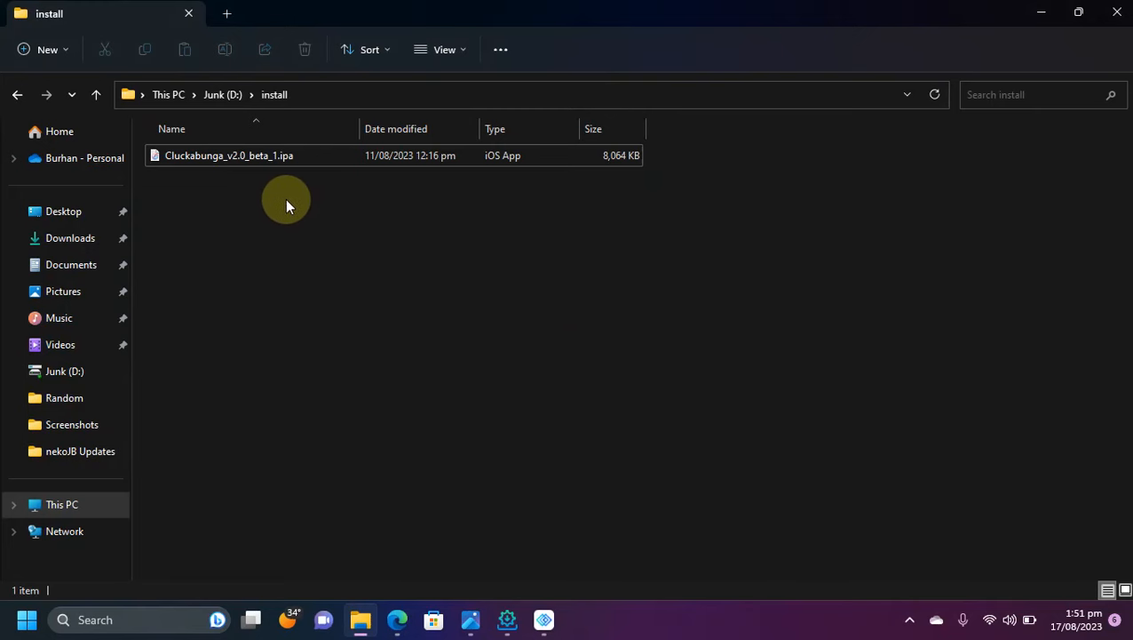
# Switch from File Explorer to the sideloadly.io page in Microsoft Edge
pyautogui.click(397, 619)
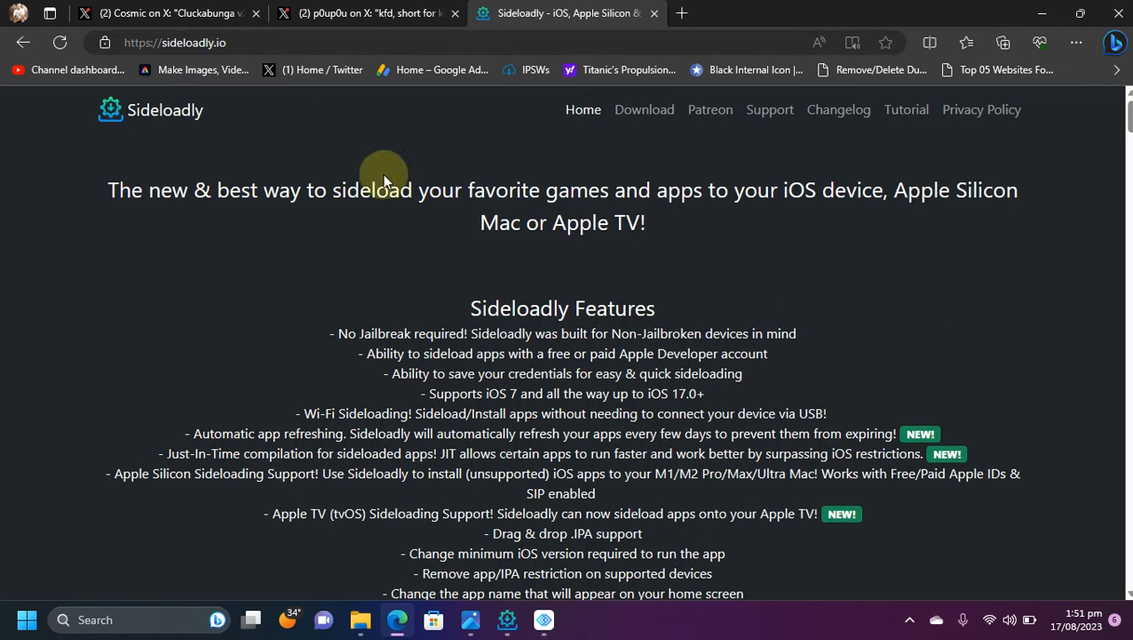
pyautogui.scroll(-5, 622, 266)
pyautogui.scroll(-3, 892, 305)
pyautogui.scroll(-3, 893, 305)
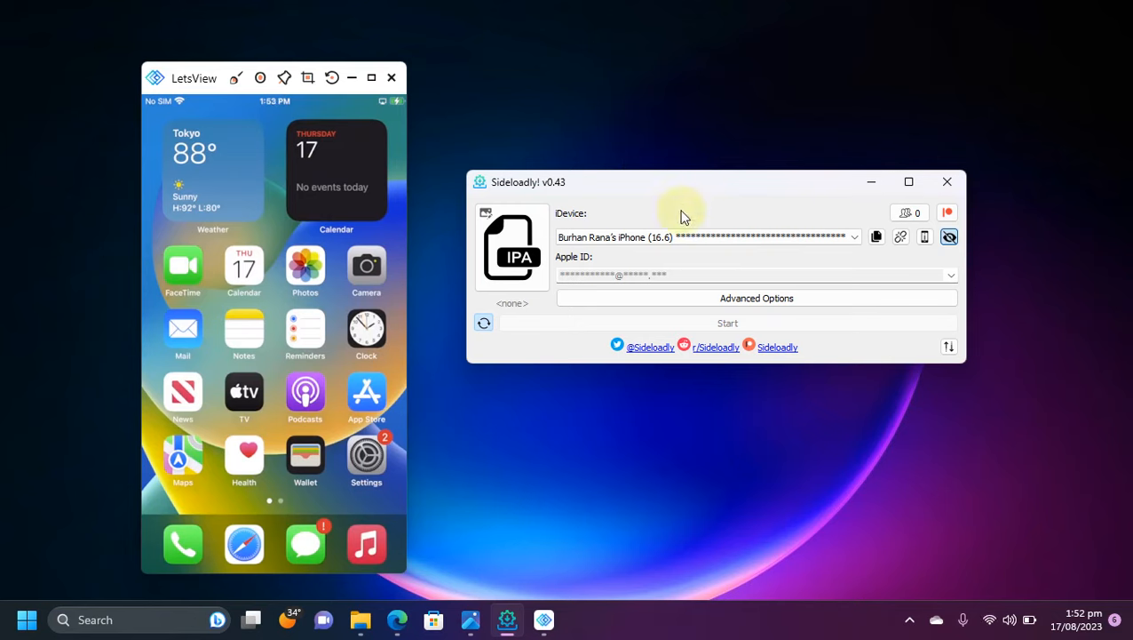
# Load Cluckabunga_v2.0_beta_1.ipa into Sideloadly and start installing it onto the iPhone
pyautogui.click(513, 244)
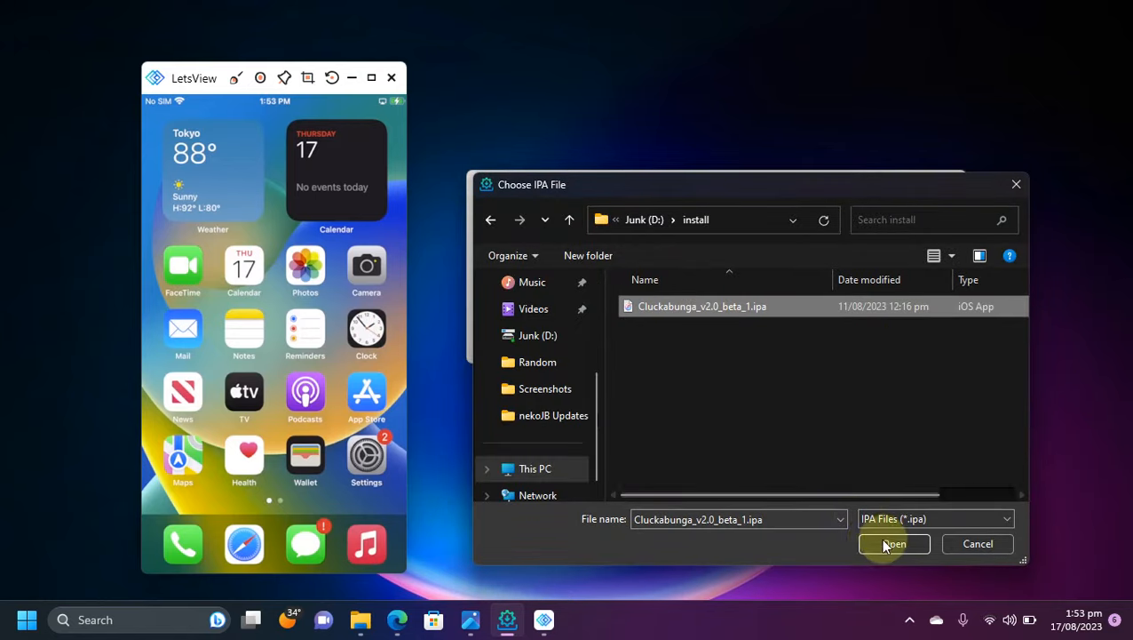
pyautogui.click(874, 542)
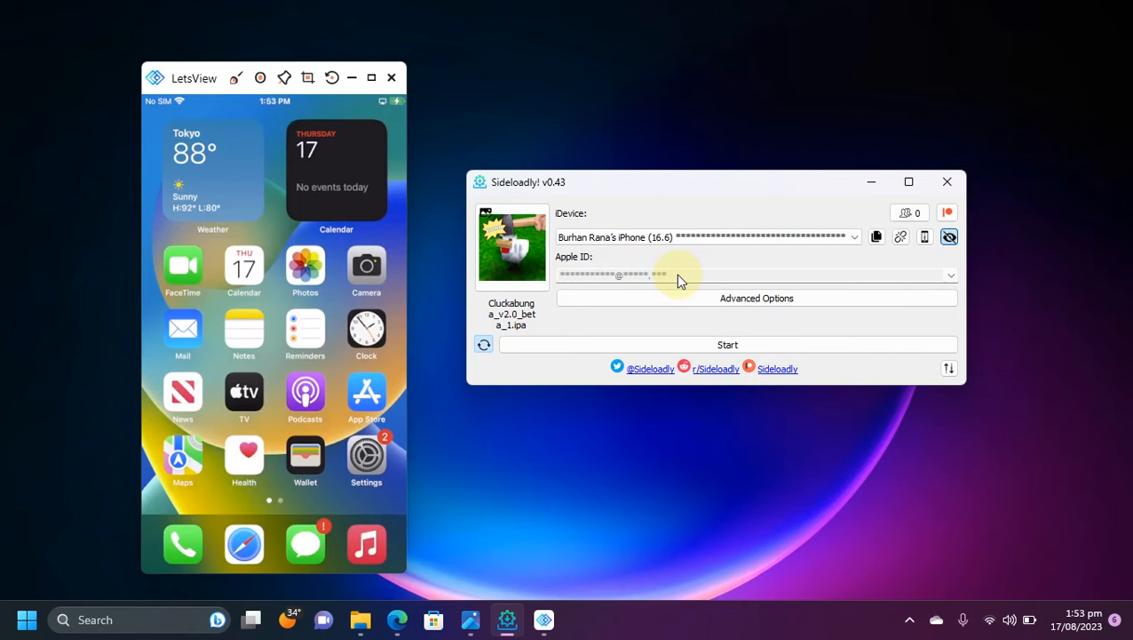
pyautogui.click(727, 344)
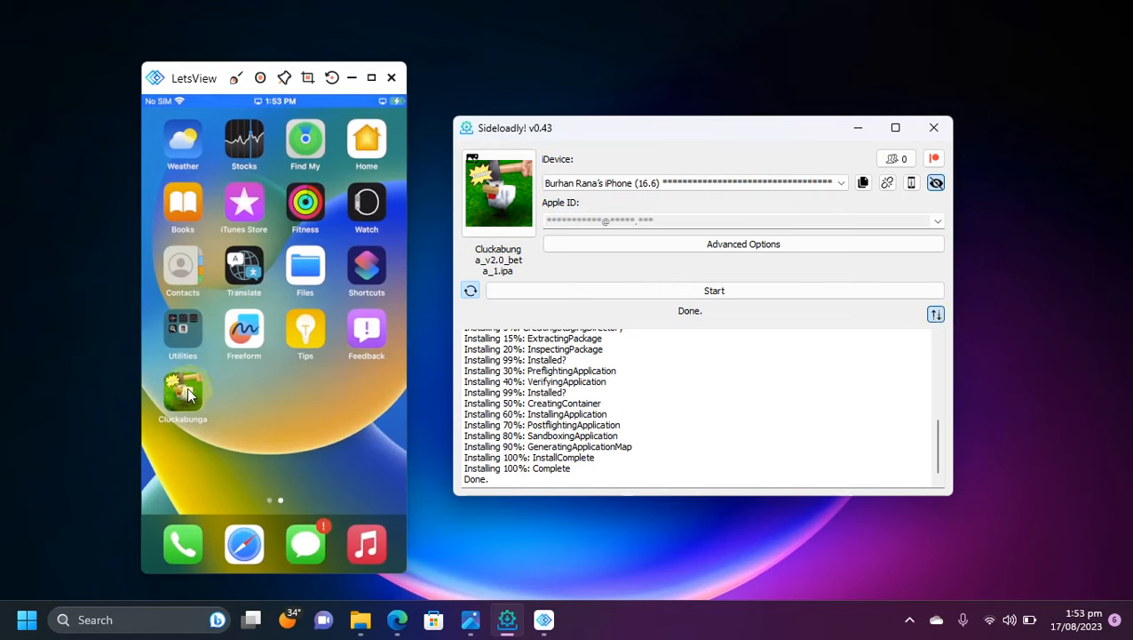
# Close Sideloadly now that the Cluckabunga install is done
pyautogui.click(939, 130)
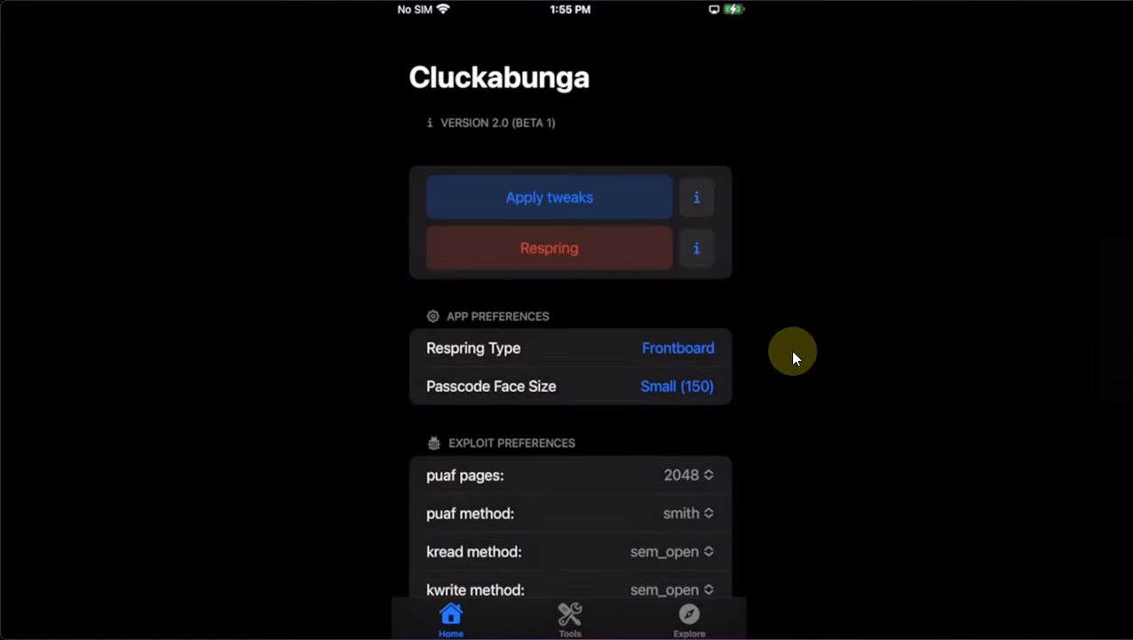
# Switch Cluckabunga to its Tools list of tweaks
pyautogui.click(570, 617)
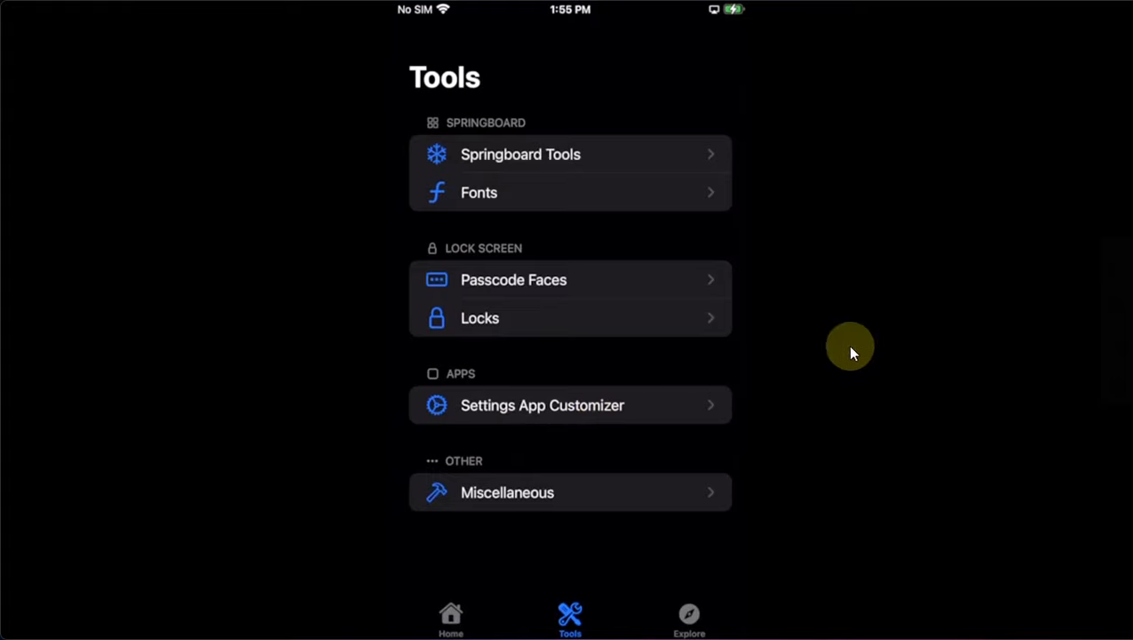
# Look into the Miscellaneous tweaks from Cluckabunga's Tools list
pyautogui.click(506, 507)
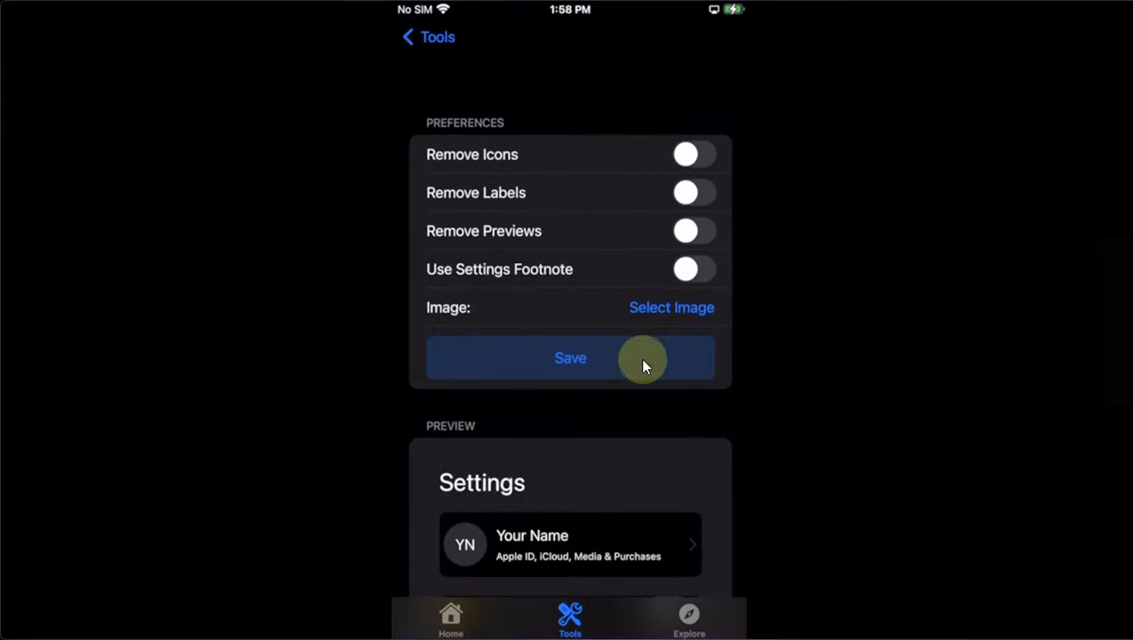
pyautogui.scroll(-3, 589, 467)
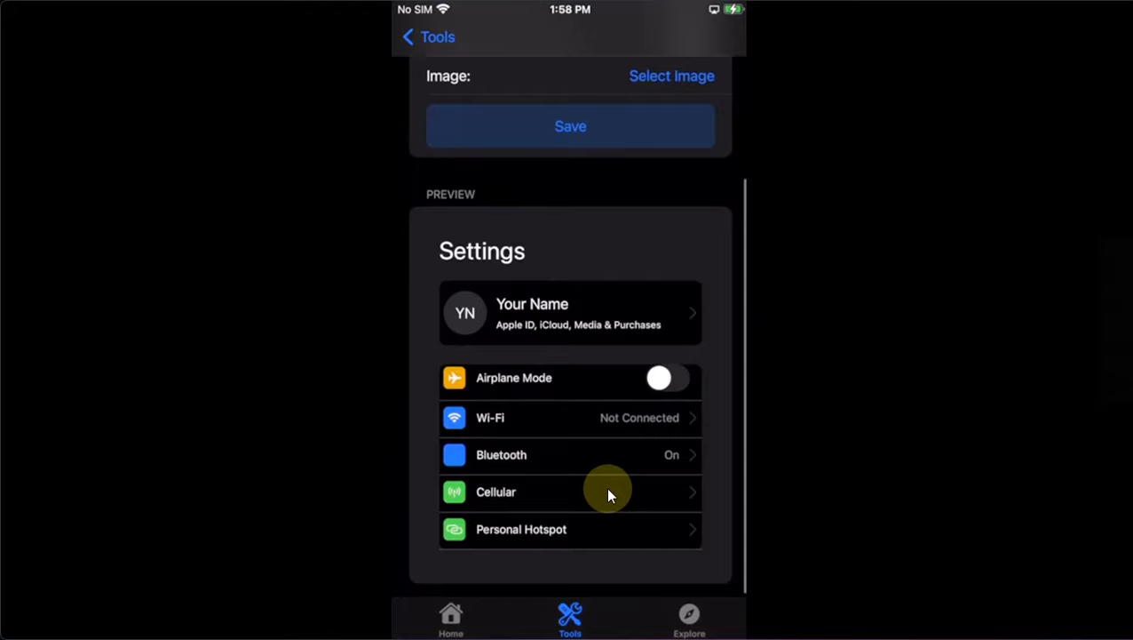
pyautogui.scroll(3, 545, 364)
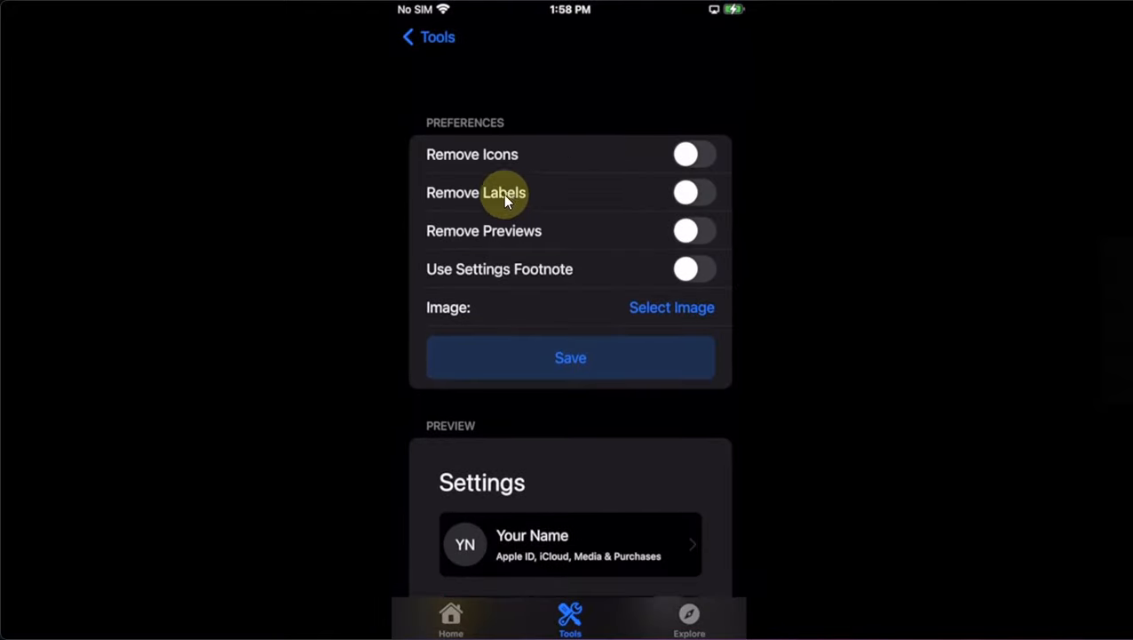